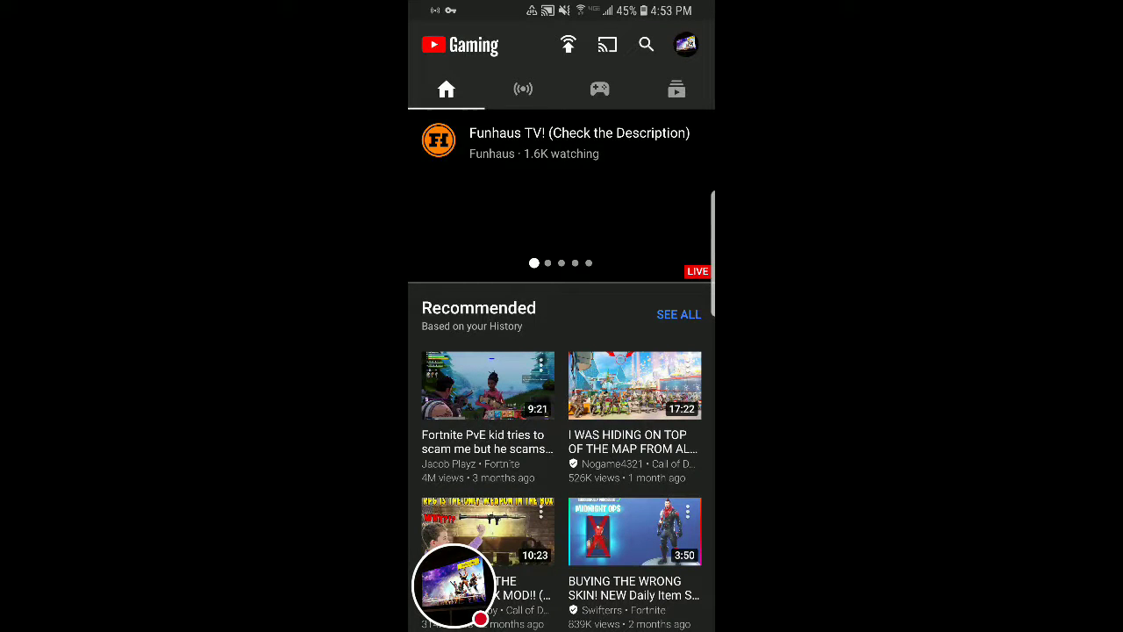
pyautogui.scroll(-2, 561, 351)
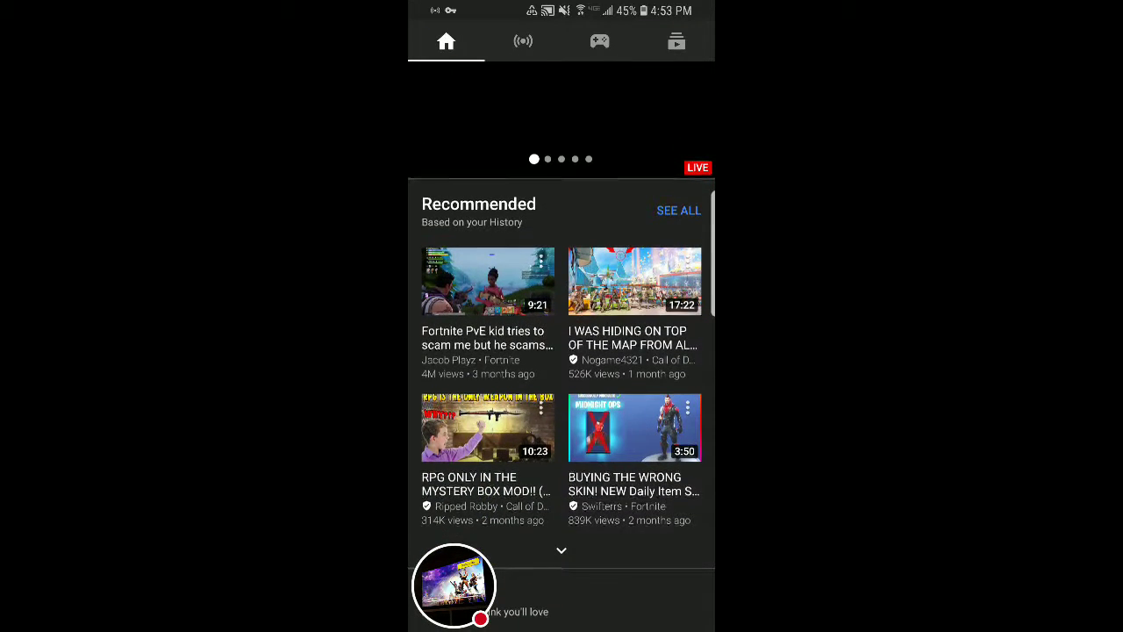
pyautogui.scroll(-1, 562, 386)
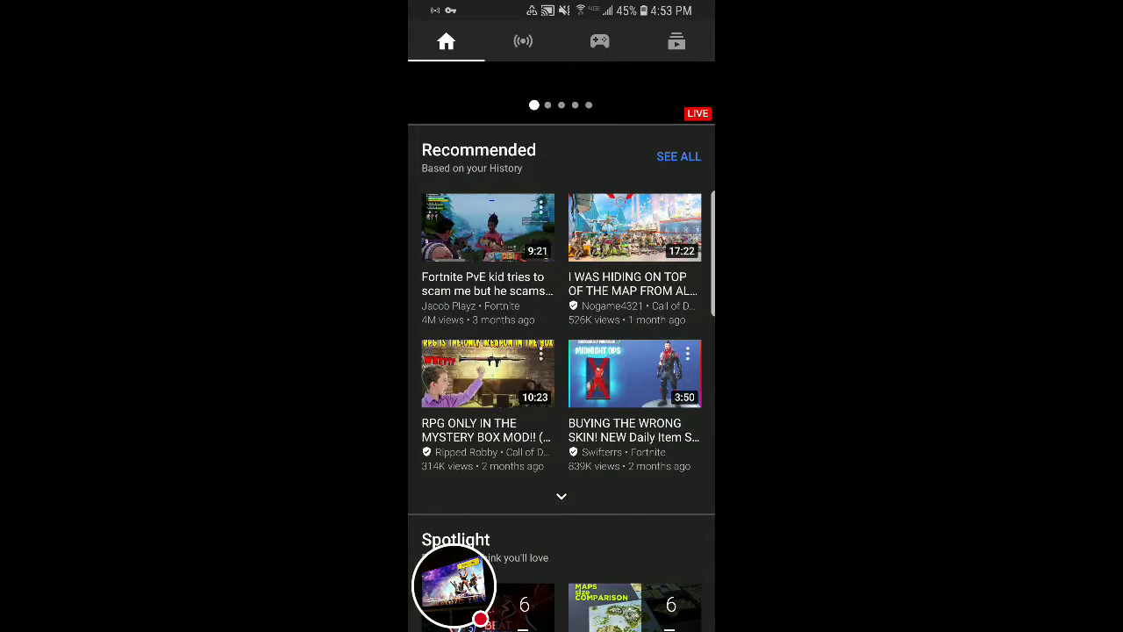
pyautogui.scroll(3, 562, 264)
pyautogui.scroll(-1, 562, 351)
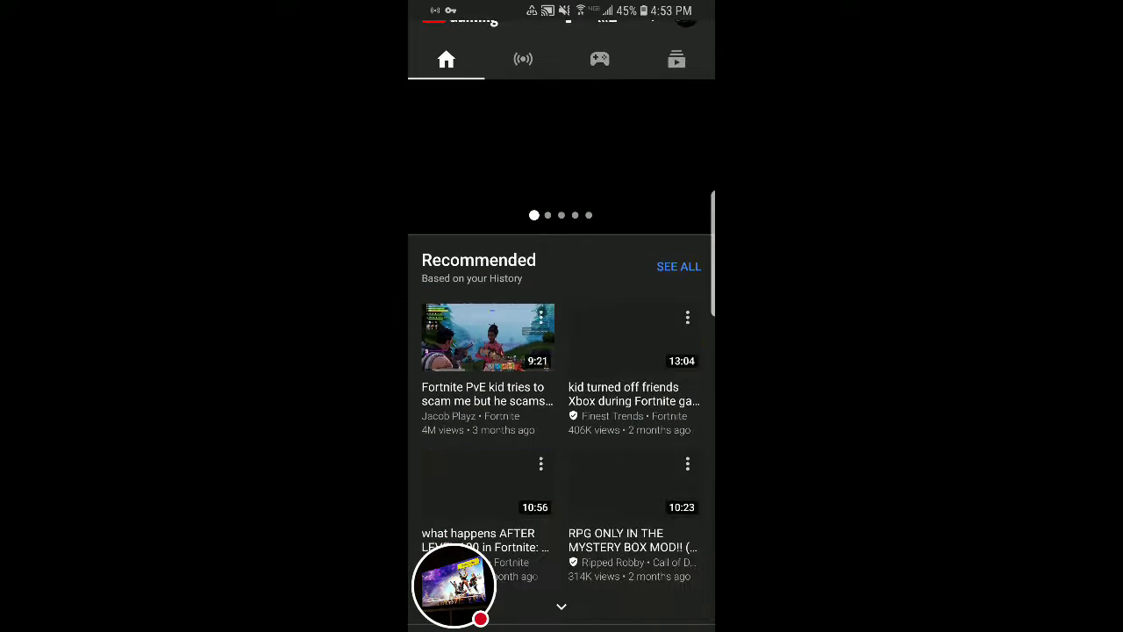
pyautogui.scroll(-2, 561, 351)
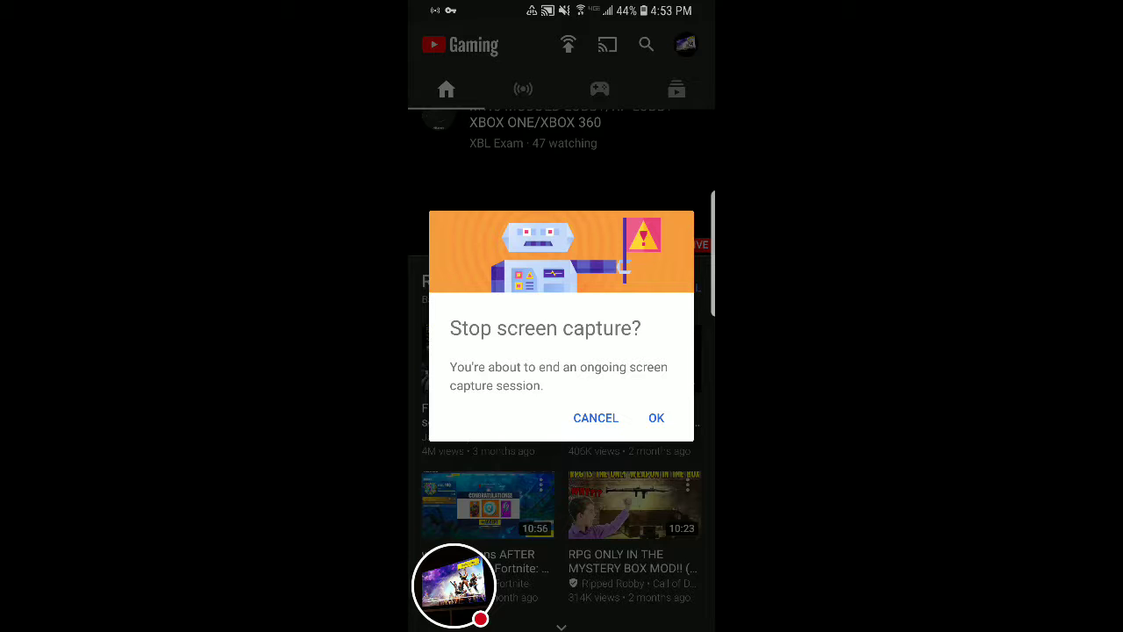
# - Dismiss the prompts while keeping the screen capture running
pyautogui.press('Escape')
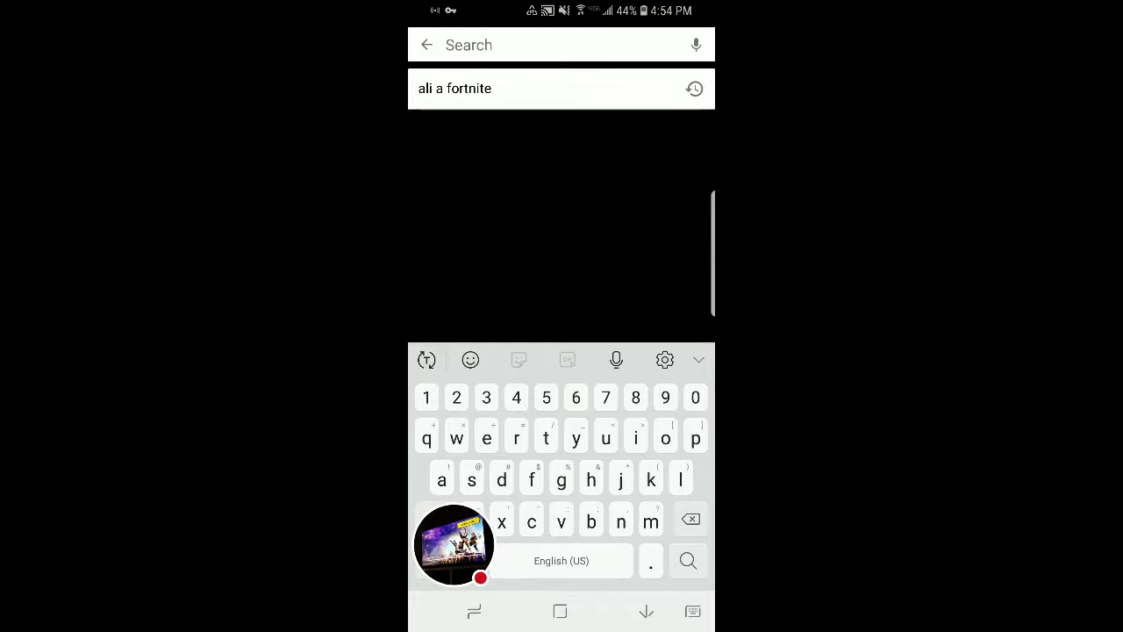
pyautogui.press('Escape')
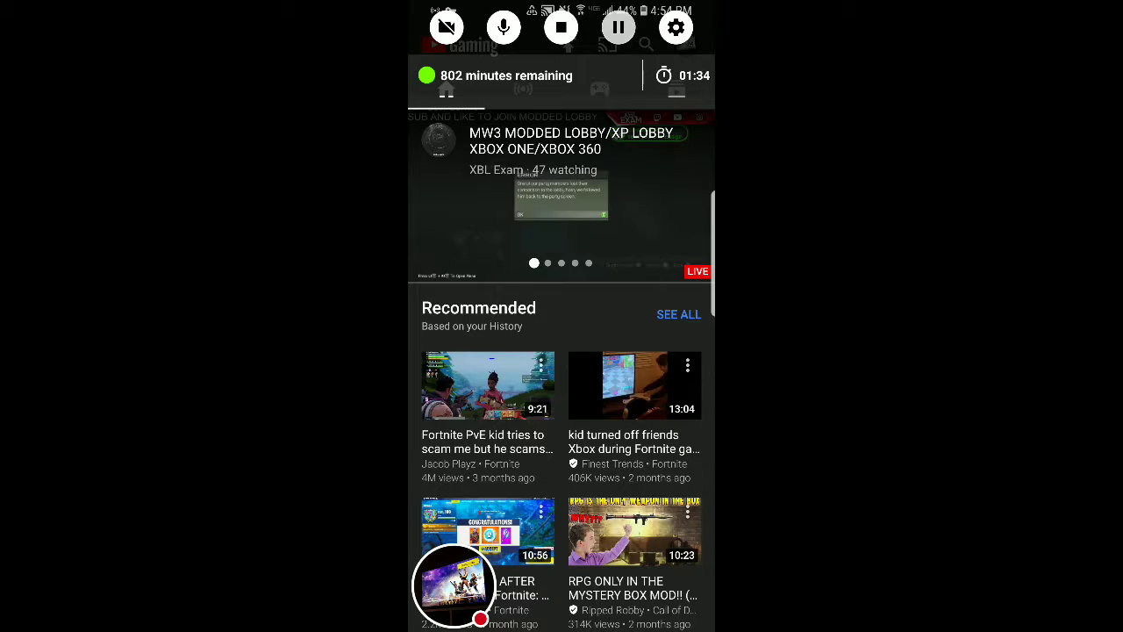
pyautogui.click(531, 259)
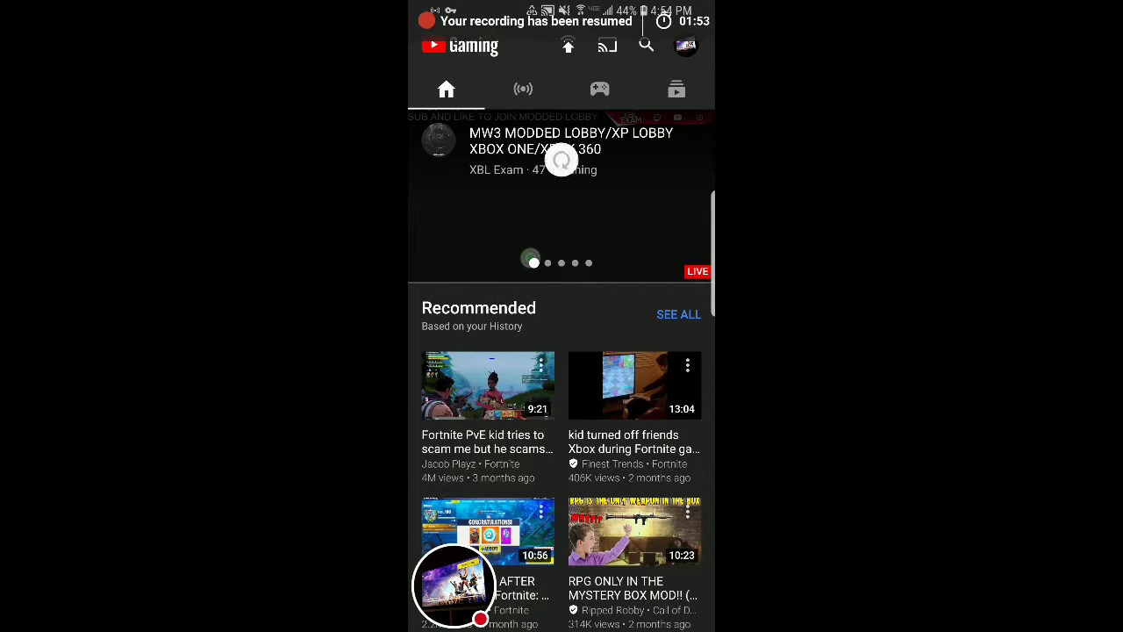
pyautogui.scroll(-1, 562, 167)
pyautogui.scroll(3, 561, 351)
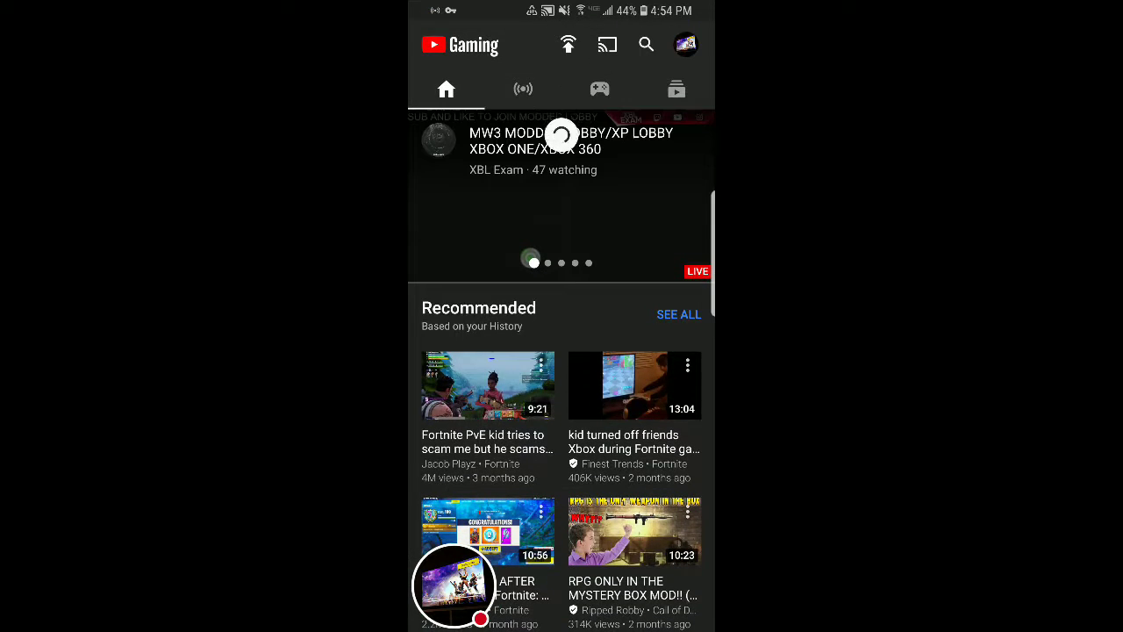
# - Check the available cast devices, then switch to the Live streams section
pyautogui.click(561, 134)
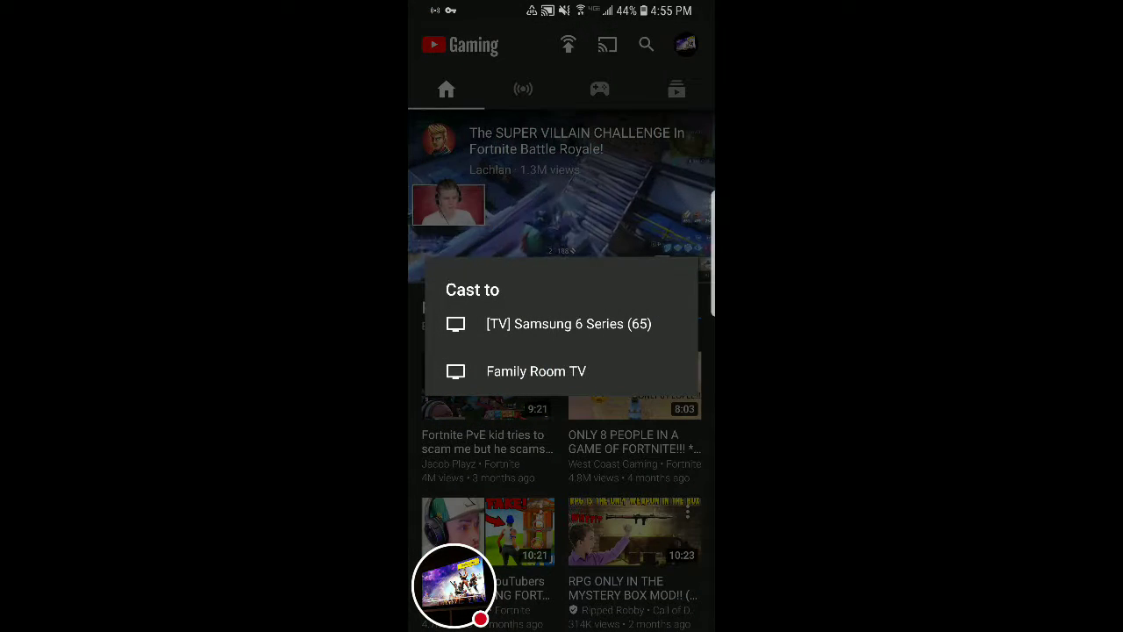
pyautogui.press('Escape')
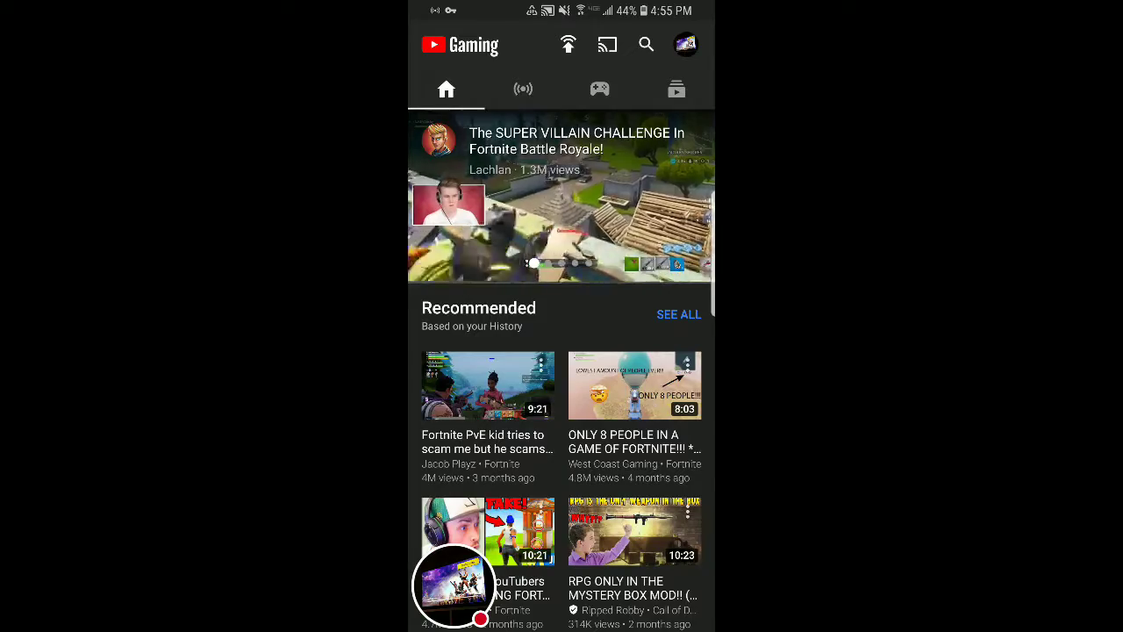
pyautogui.scroll(-2, 562, 351)
pyautogui.scroll(2, 561, 351)
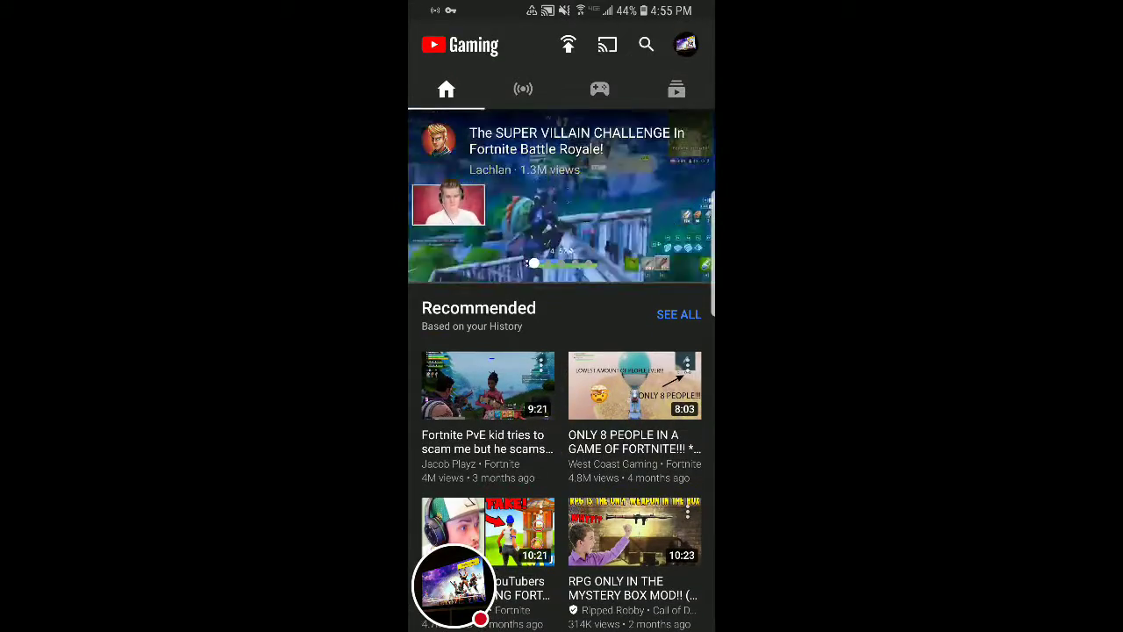
pyautogui.scroll(-2, 561, 351)
pyautogui.scroll(-3, 561, 351)
pyautogui.scroll(-4, 561, 351)
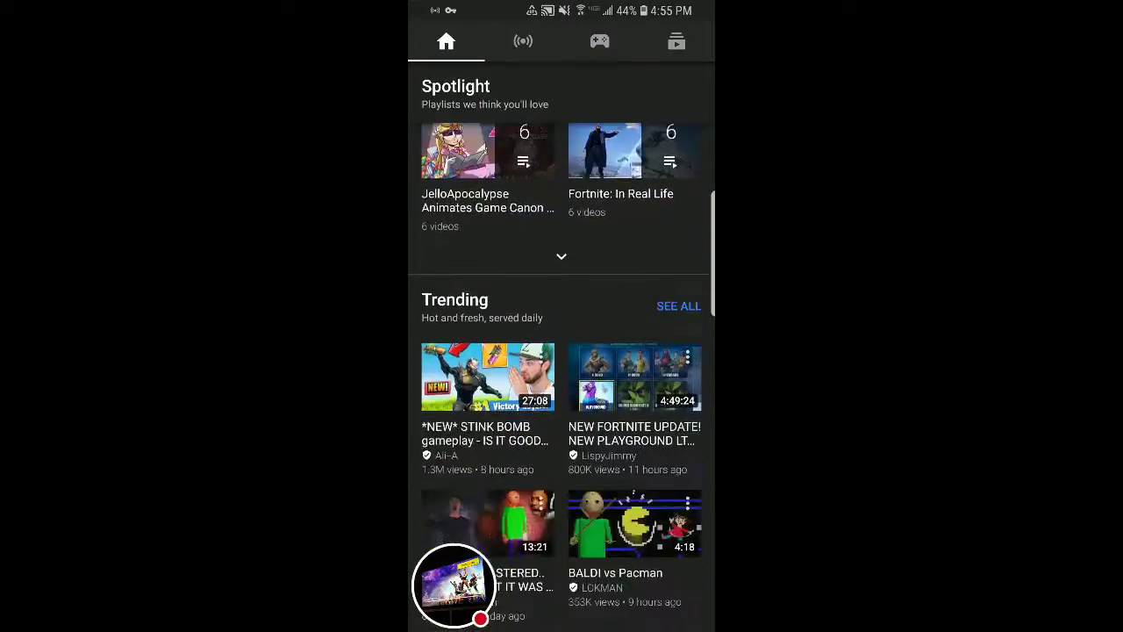
pyautogui.scroll(-3, 562, 351)
pyautogui.scroll(-1, 562, 351)
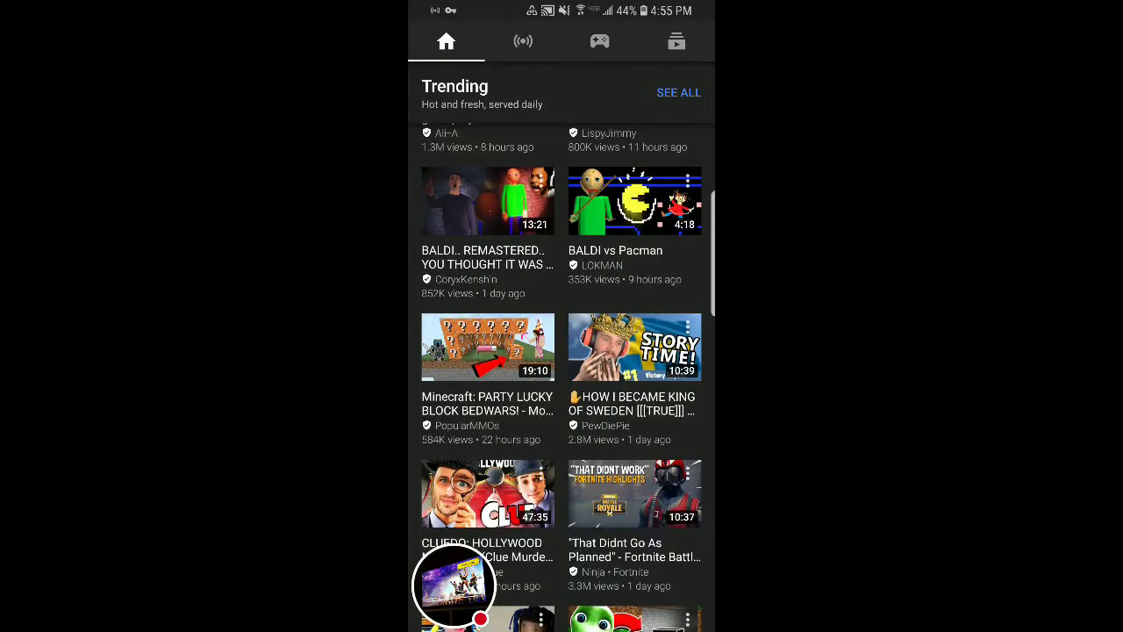
pyautogui.scroll(-1, 561, 351)
pyautogui.scroll(-4, 562, 351)
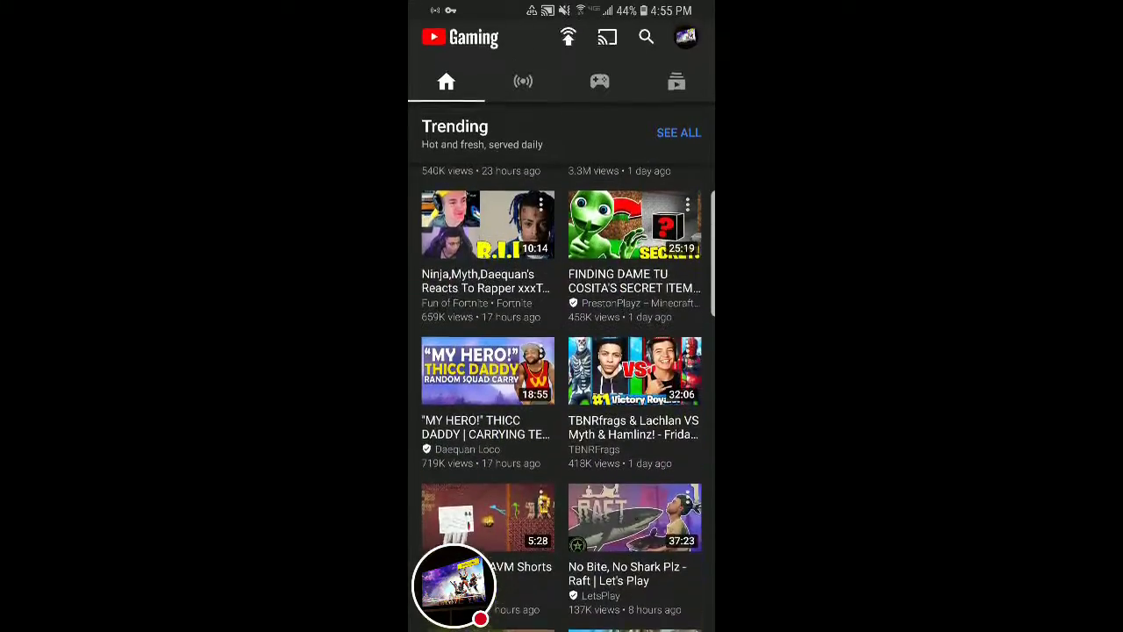
pyautogui.scroll(3, 562, 351)
pyautogui.scroll(5, 561, 351)
pyautogui.click(523, 84)
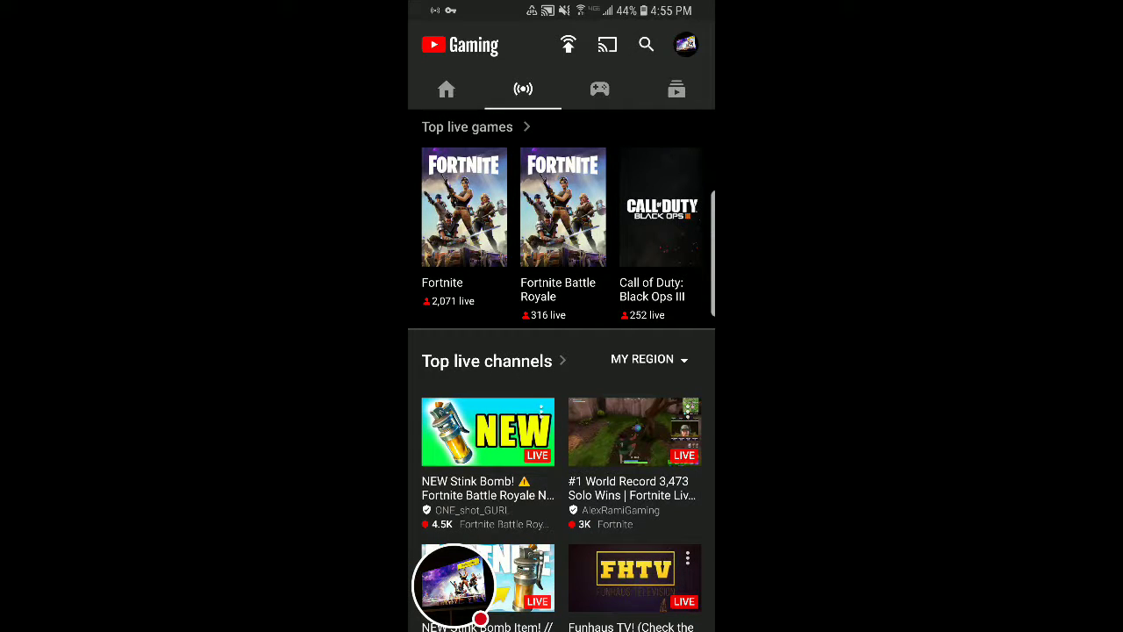
pyautogui.hscroll(2, 562, 228)
pyautogui.hscroll(2, 562, 228)
pyautogui.hscroll(2, 561, 228)
pyautogui.hscroll(2, 561, 228)
pyautogui.hscroll(2, 561, 228)
pyautogui.hscroll(-2, 561, 229)
pyautogui.hscroll(-1, 561, 228)
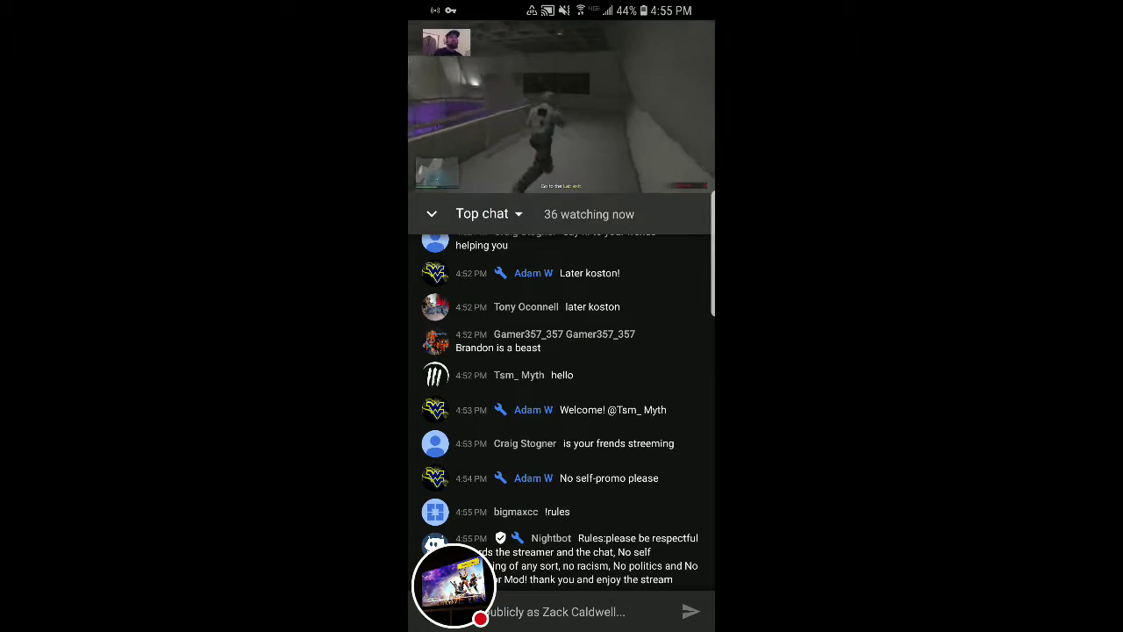
pyautogui.scroll(5, 562, 404)
pyautogui.scroll(5, 561, 404)
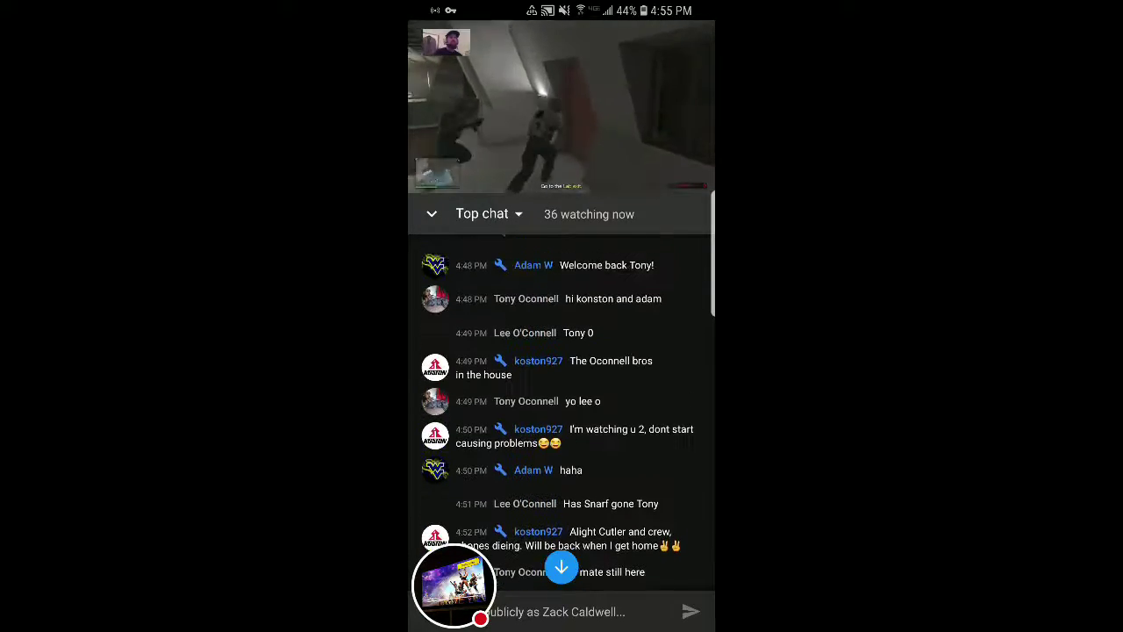
pyautogui.scroll(5, 562, 403)
pyautogui.scroll(5, 561, 404)
pyautogui.scroll(5, 561, 404)
pyautogui.scroll(5, 562, 403)
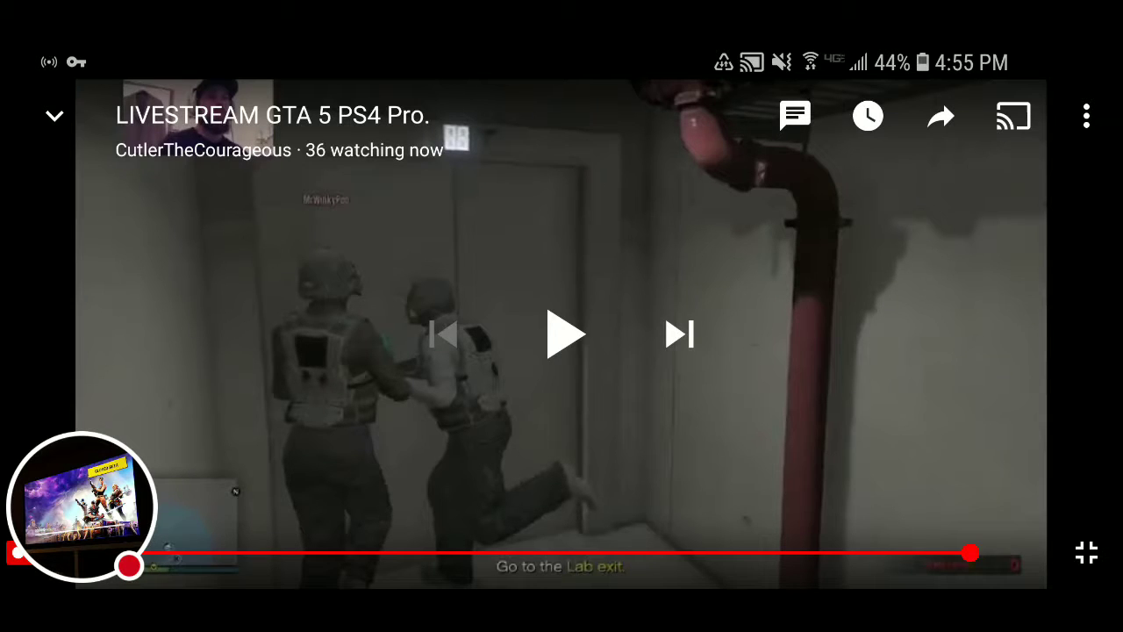
# - Minimise the GTA stream, search 'fortnite', view the 144e MONDIALE stream, and return to Live
pyautogui.click(54, 115)
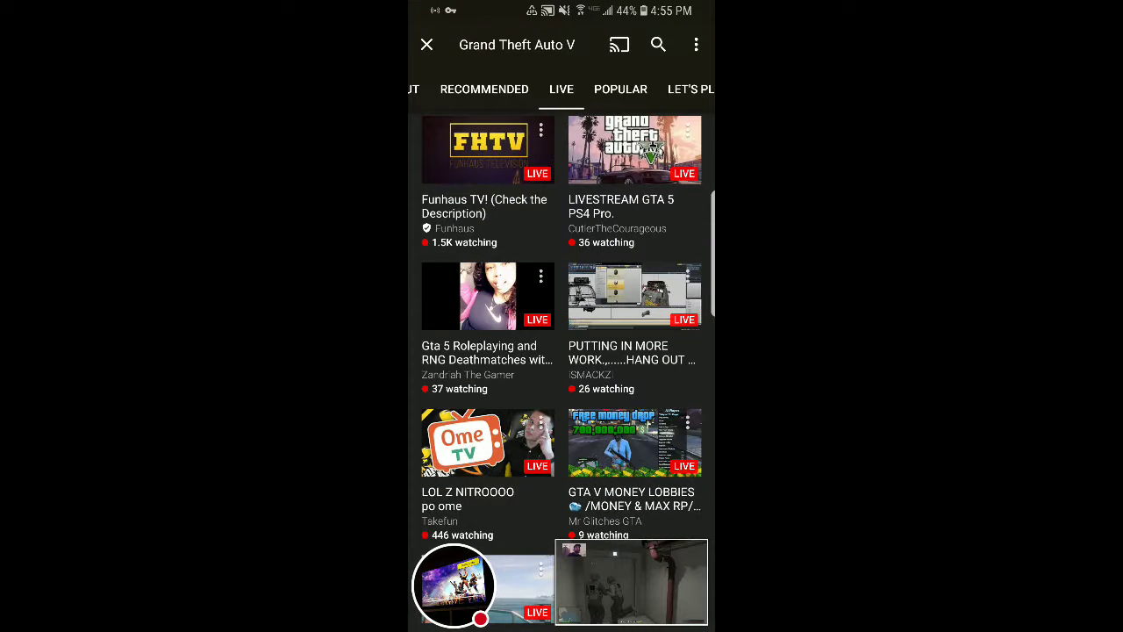
pyautogui.scroll(-2, 562, 369)
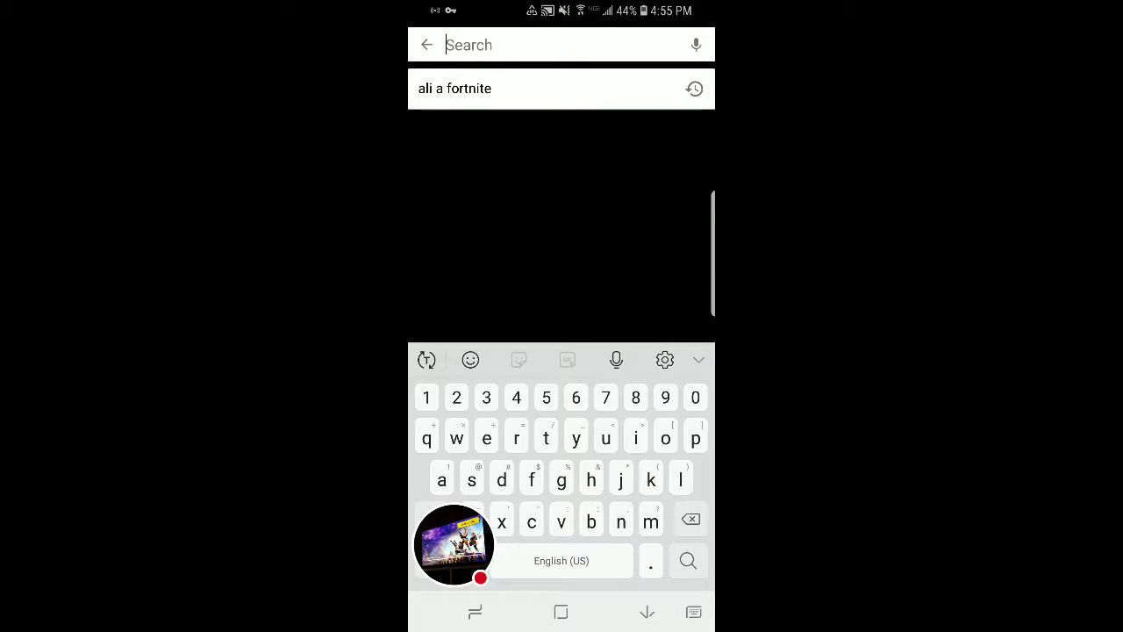
pyautogui.write('fortnite')
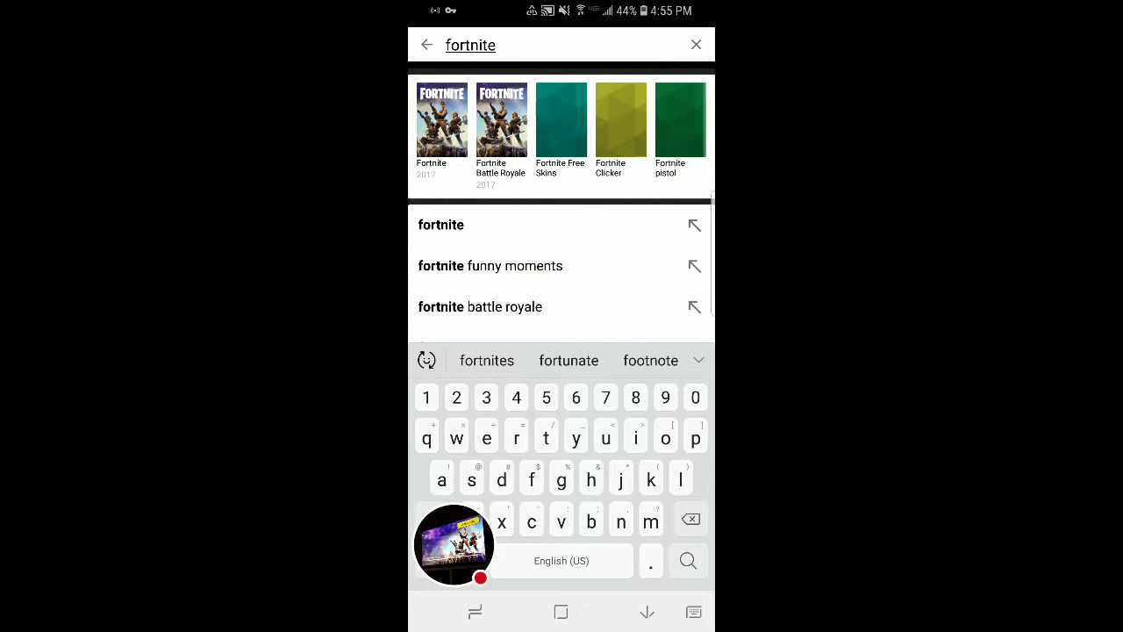
pyautogui.press('Return')
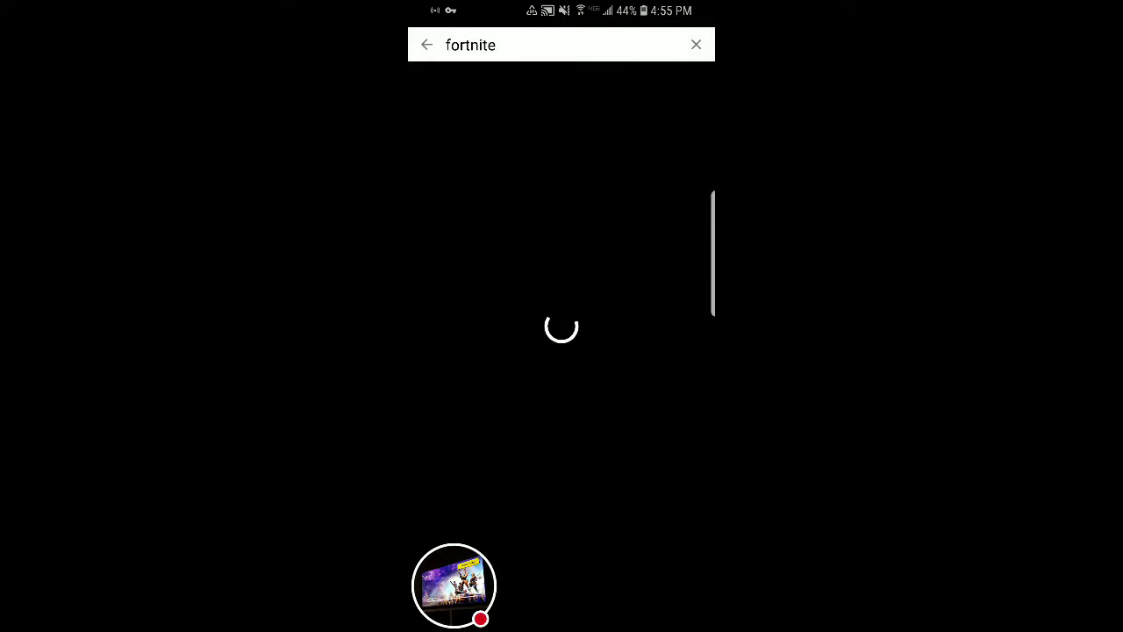
pyautogui.scroll(-1, 562, 351)
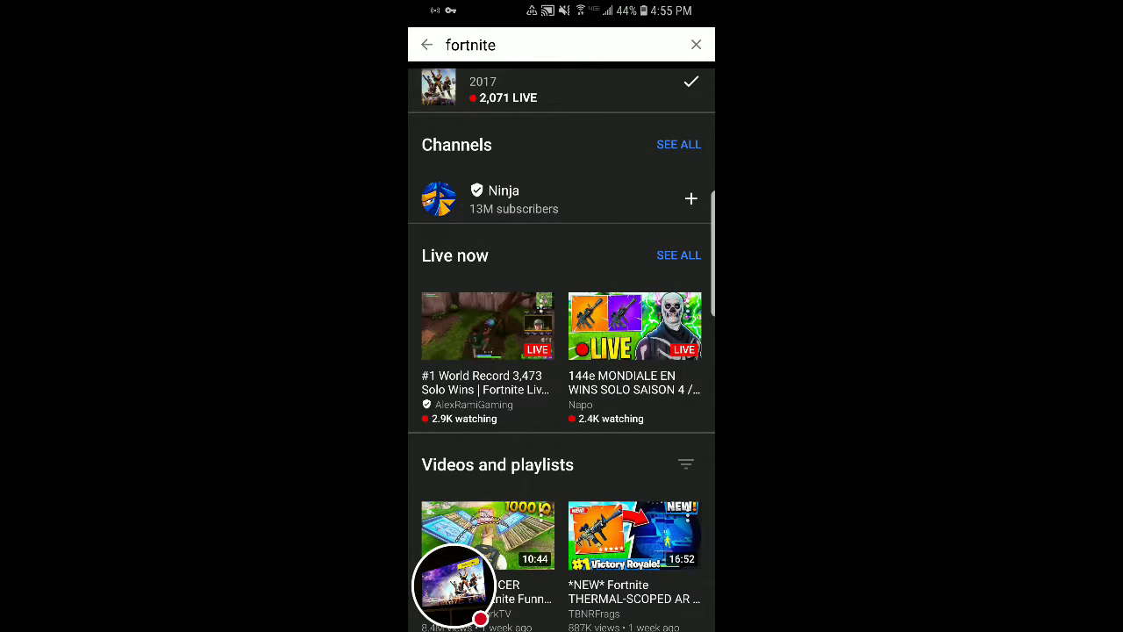
pyautogui.click(635, 334)
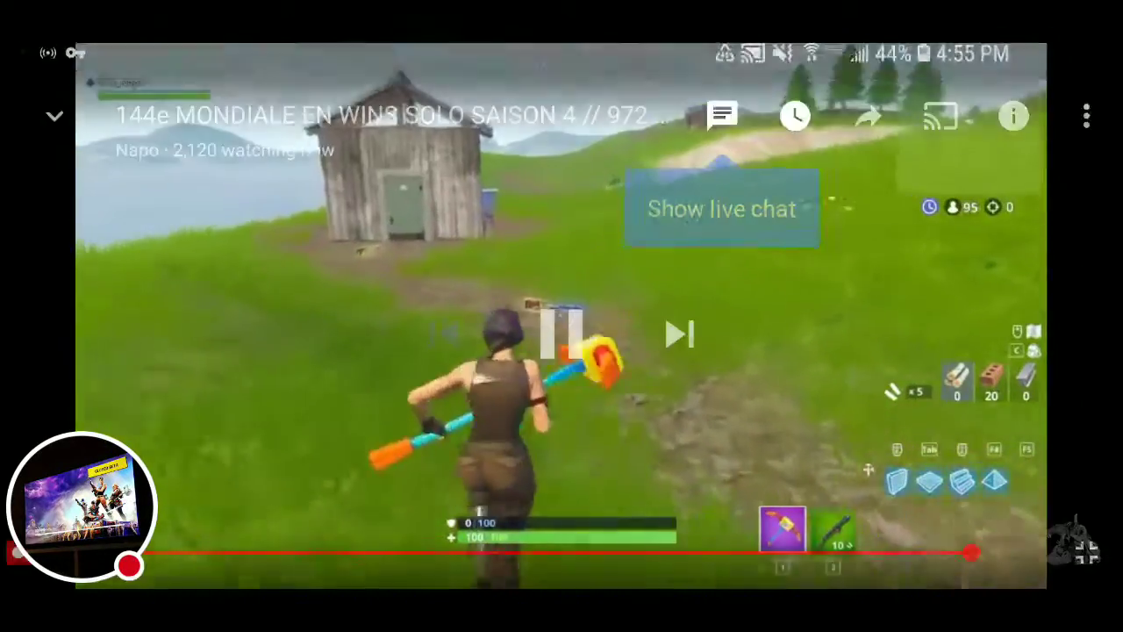
pyautogui.press('Escape')
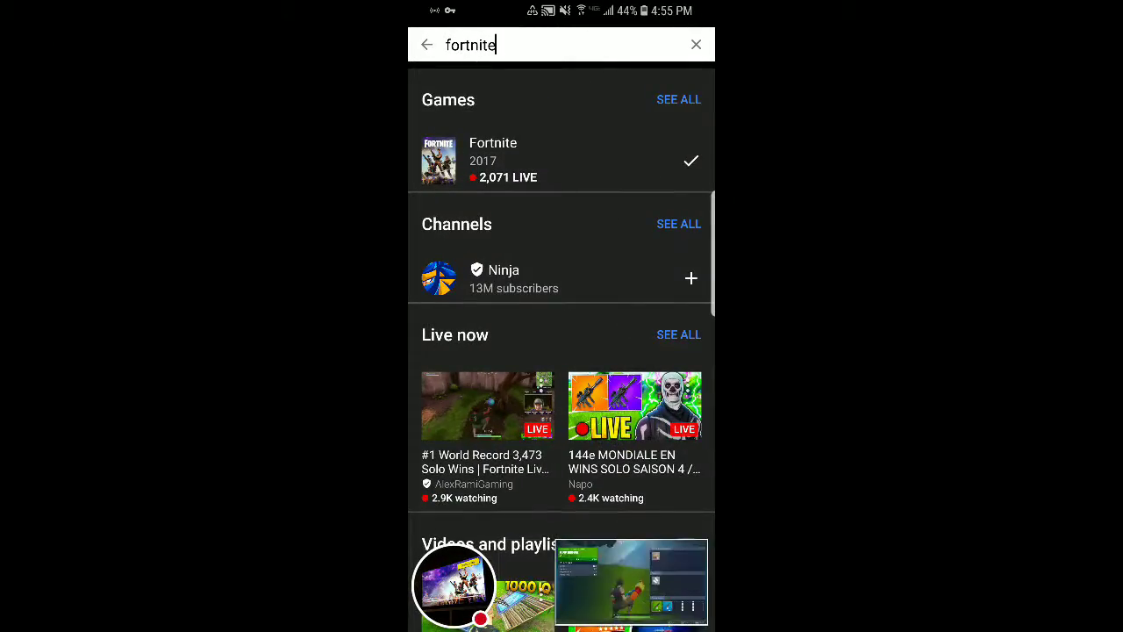
pyautogui.scroll(-2, 561, 351)
pyautogui.scroll(2, 561, 351)
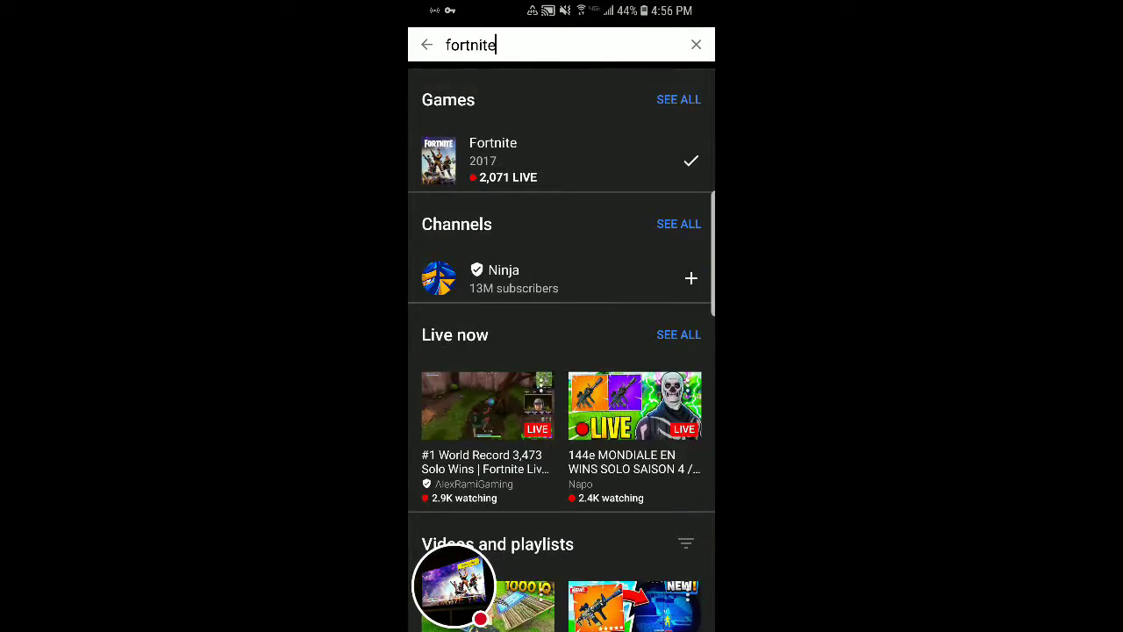
pyautogui.press('Escape')
pyautogui.scroll(-2, 562, 351)
pyautogui.scroll(2, 562, 351)
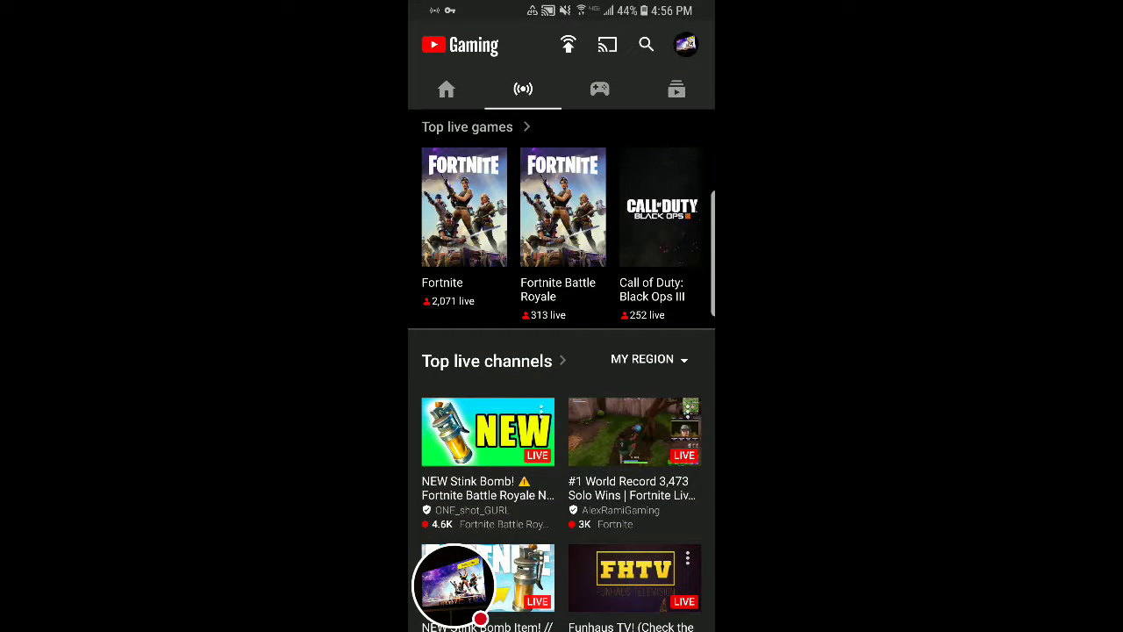
# - Open the Subscriptions feed showing subscribed channels and today's uploaded videos
pyautogui.click(676, 89)
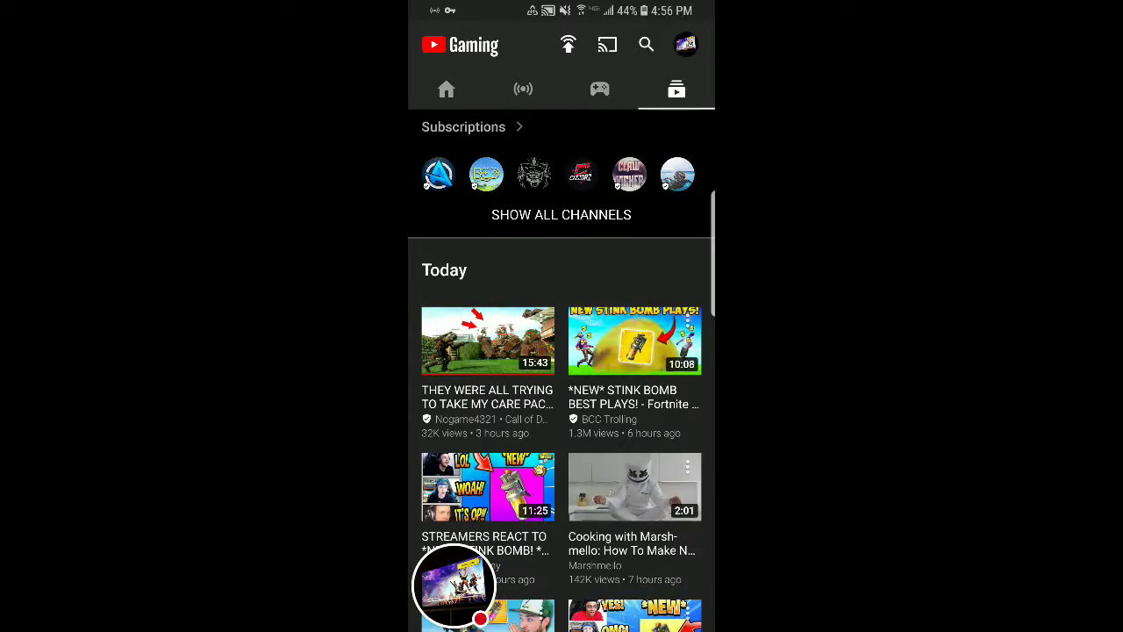
pyautogui.scroll(-1, 561, 351)
pyautogui.scroll(-5, 562, 351)
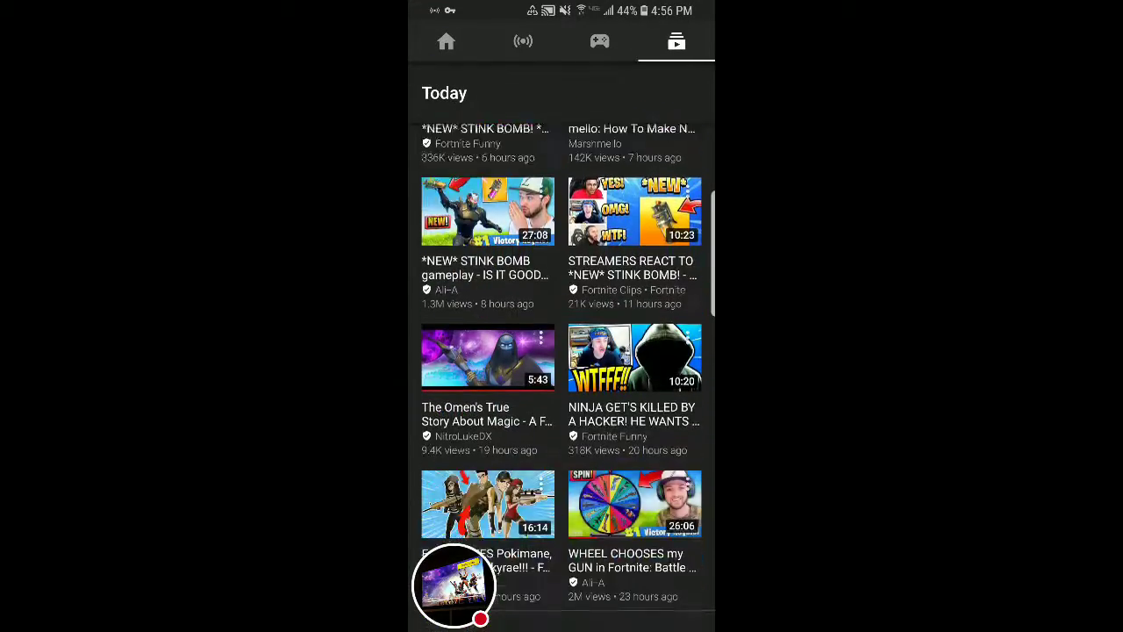
pyautogui.scroll(-2, 562, 351)
pyautogui.scroll(3, 562, 351)
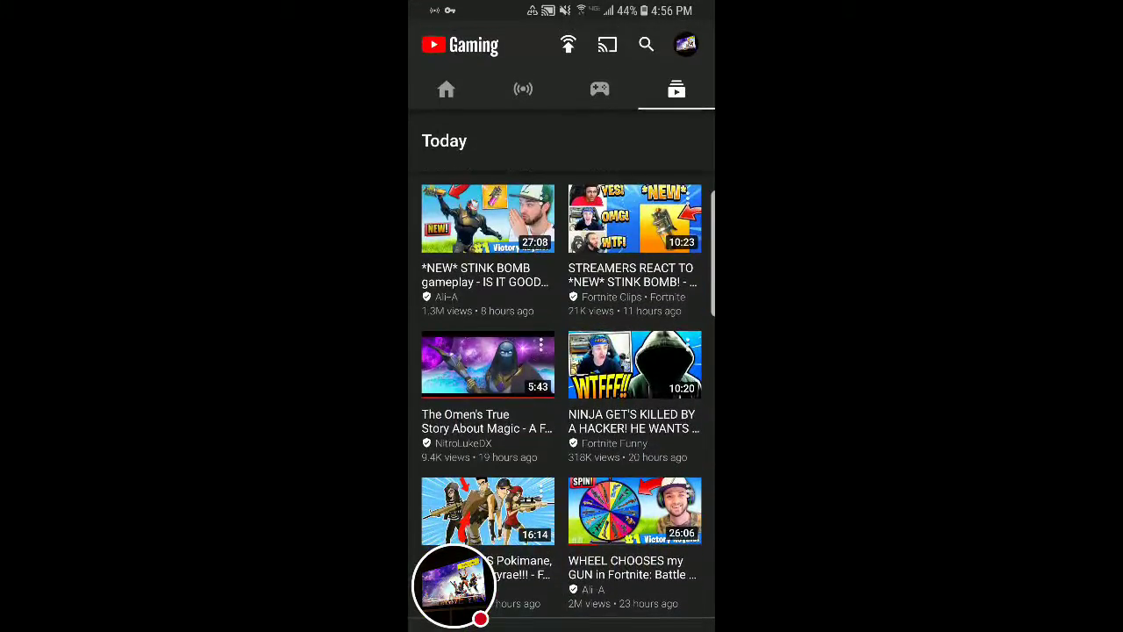
pyautogui.scroll(3, 562, 351)
pyautogui.scroll(1, 562, 351)
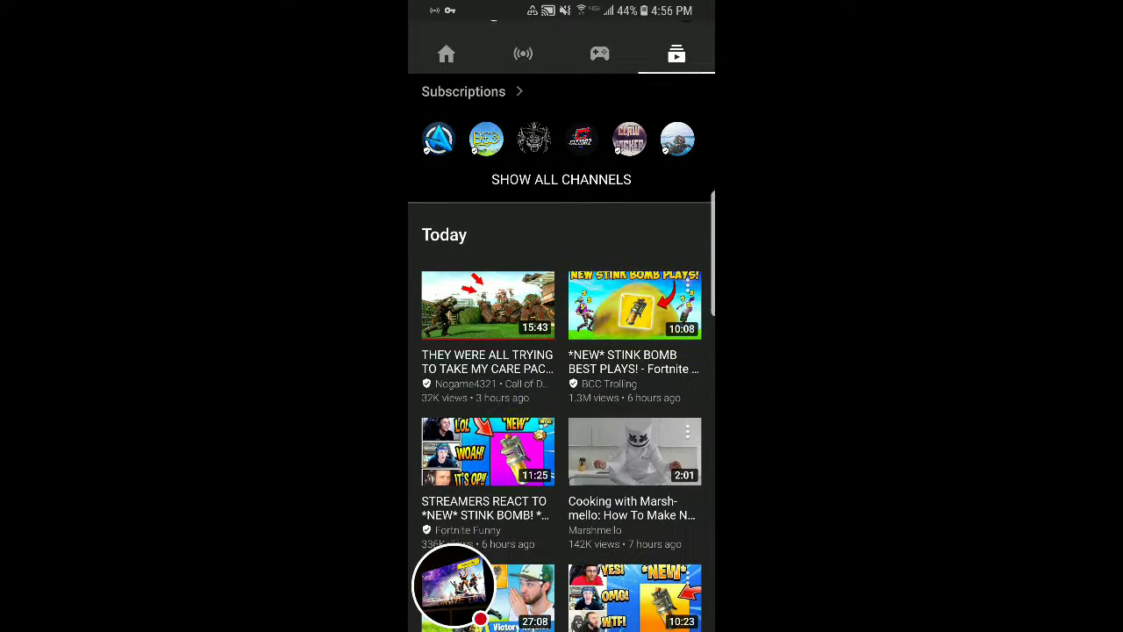